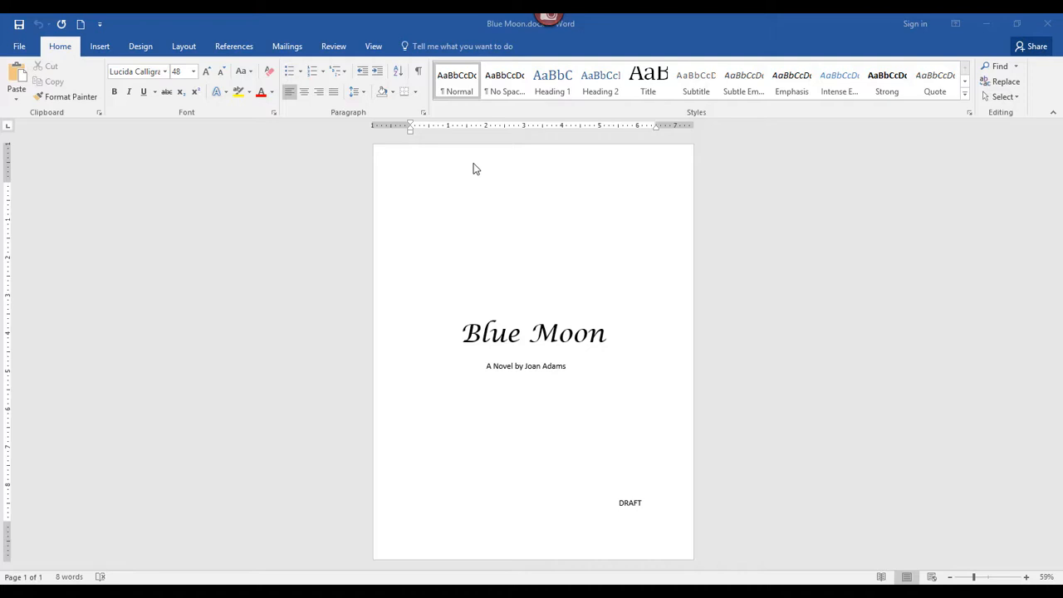
Set up a Box page border with the thin triple-line style for the title page
left_click(473, 169)
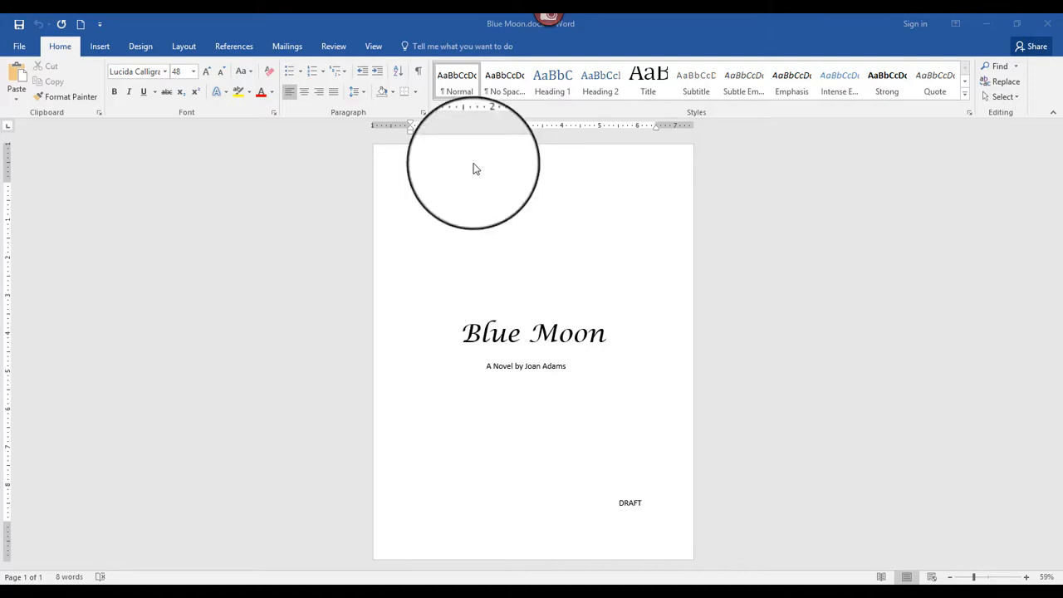
left_click(139, 47)
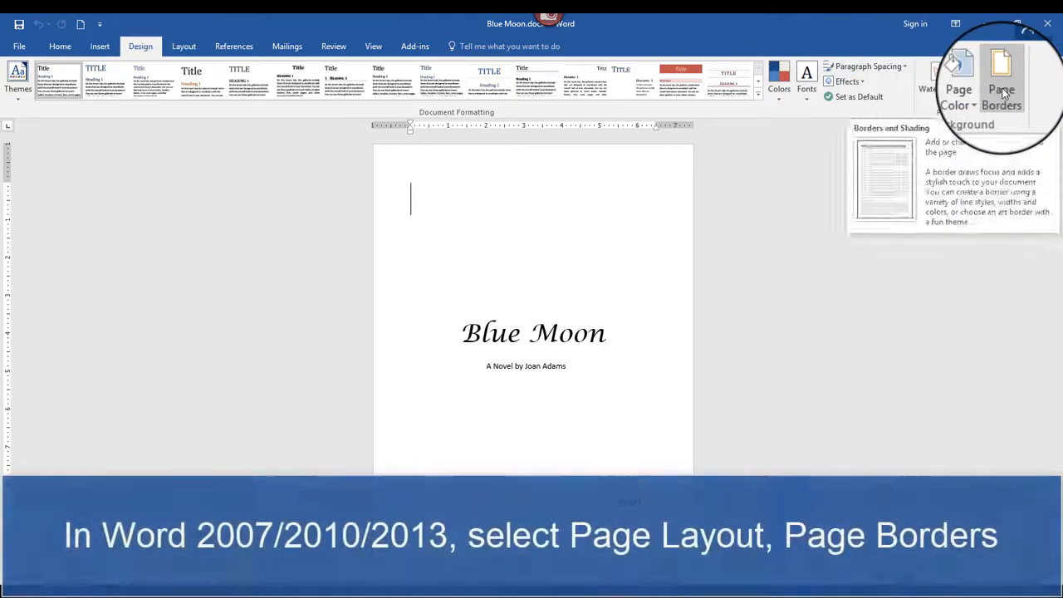
left_click(1002, 94)
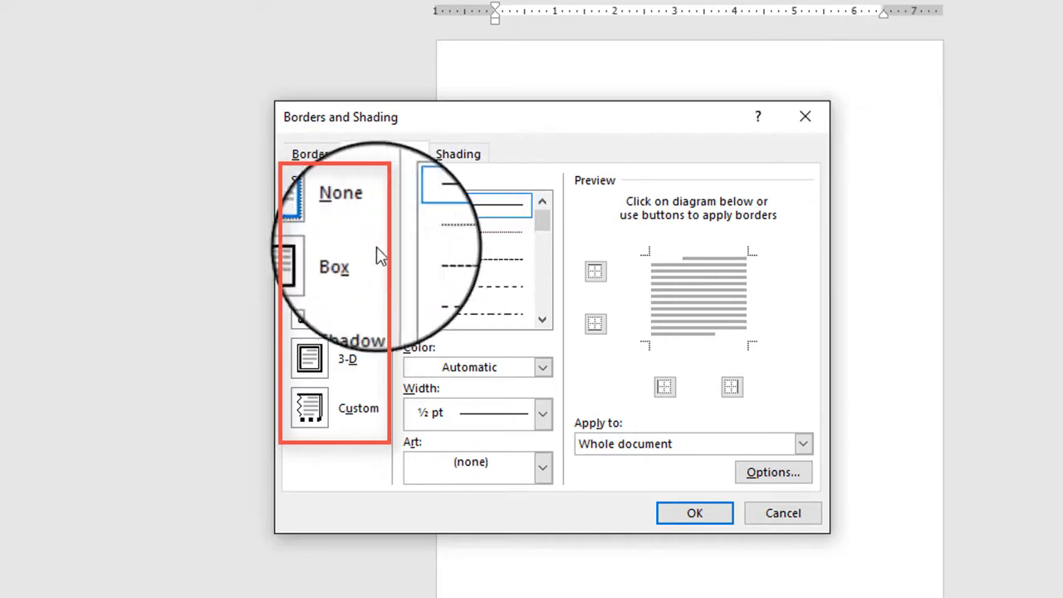
left_click(309, 260)
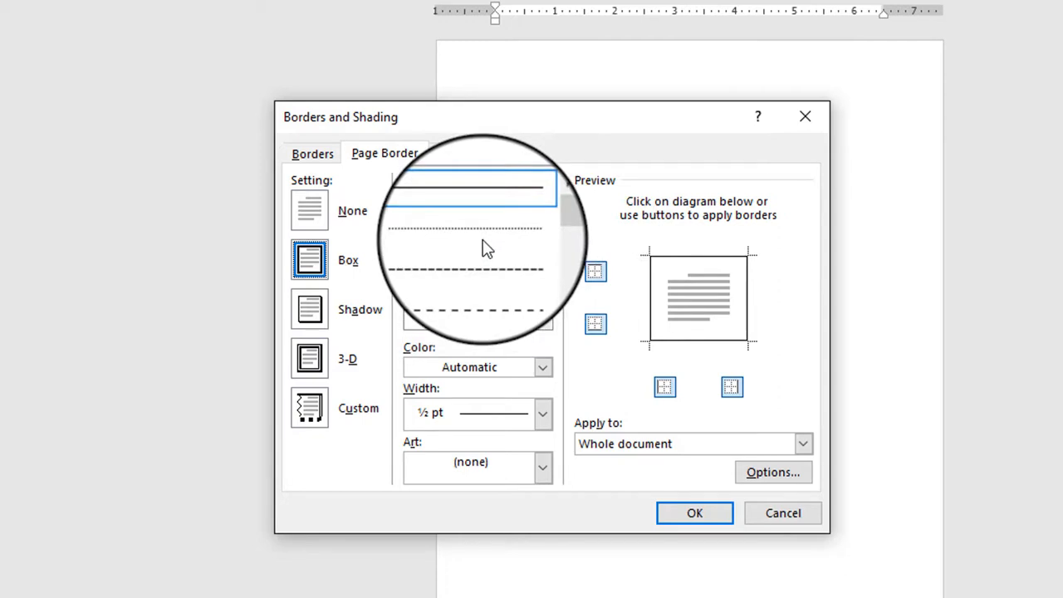
left_click(543, 328)
left_click(544, 328)
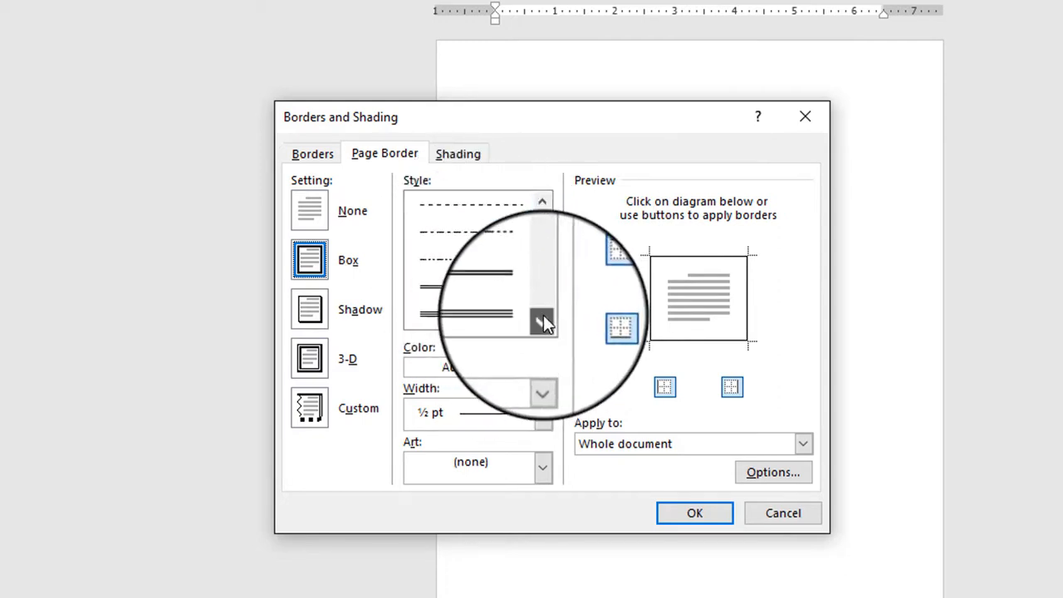
left_click(484, 320)
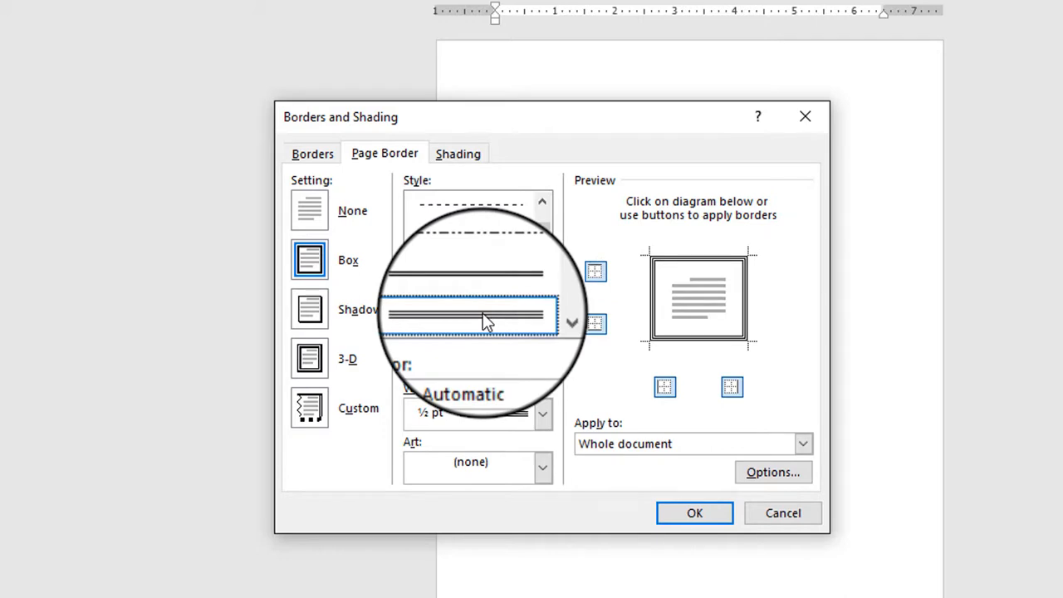
Color the page border dark blue, try a 3 pt width, and settle on ¾ pt
left_click(544, 370)
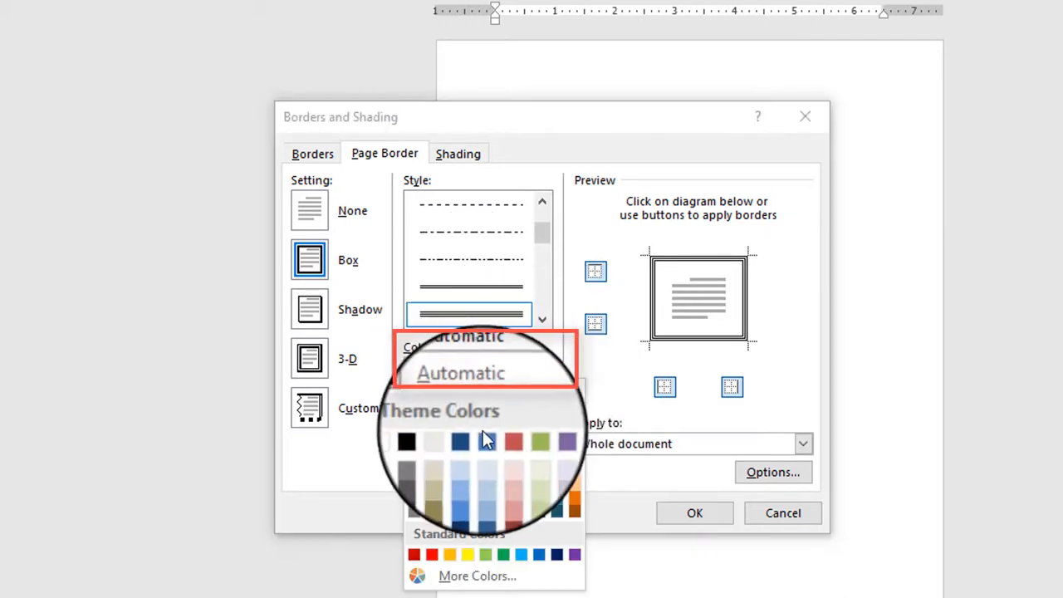
left_click(485, 501)
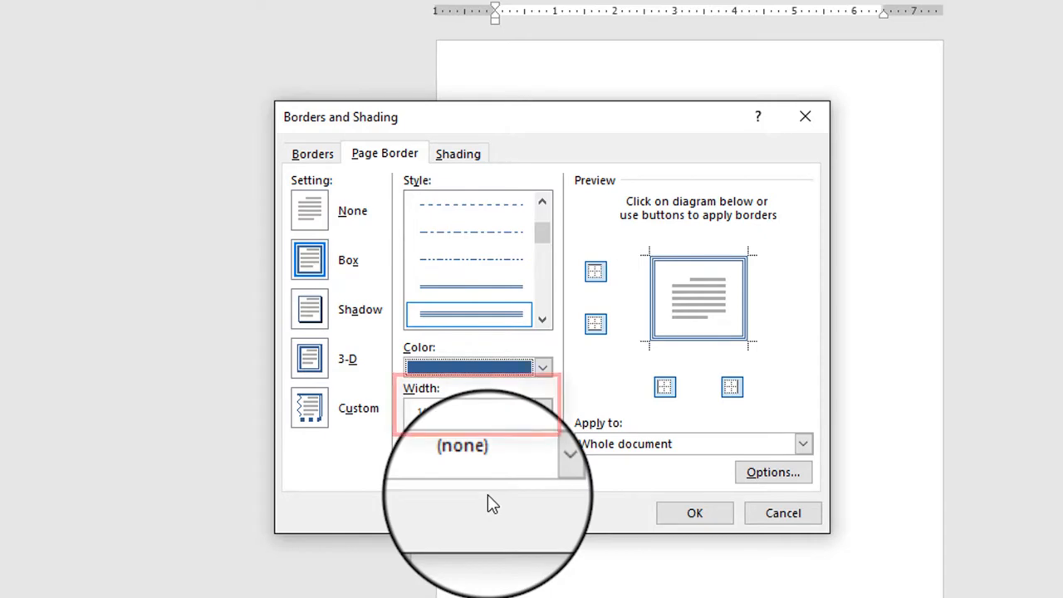
left_click(543, 412)
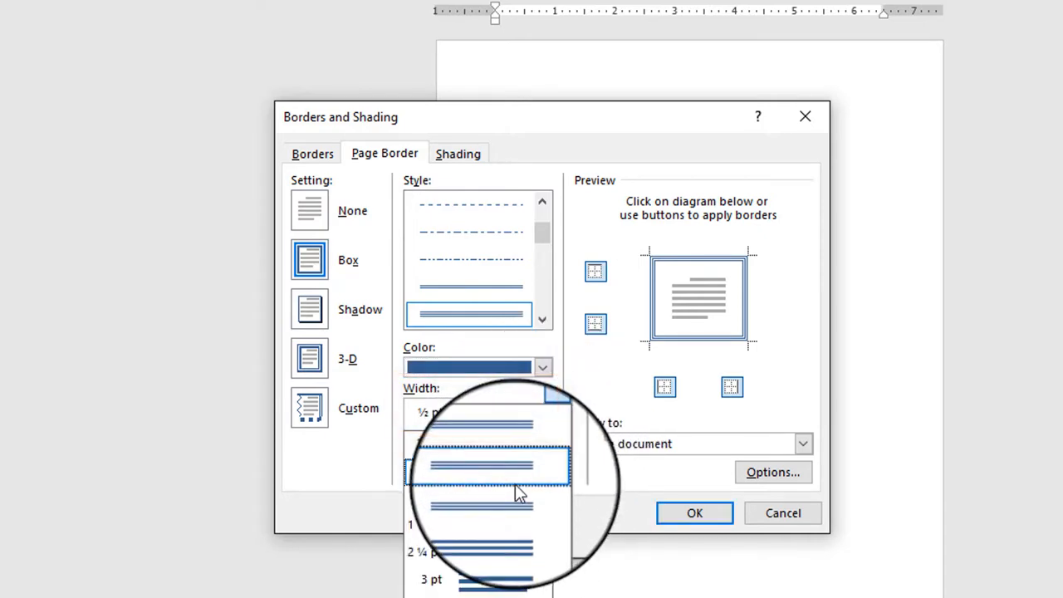
left_click(471, 581)
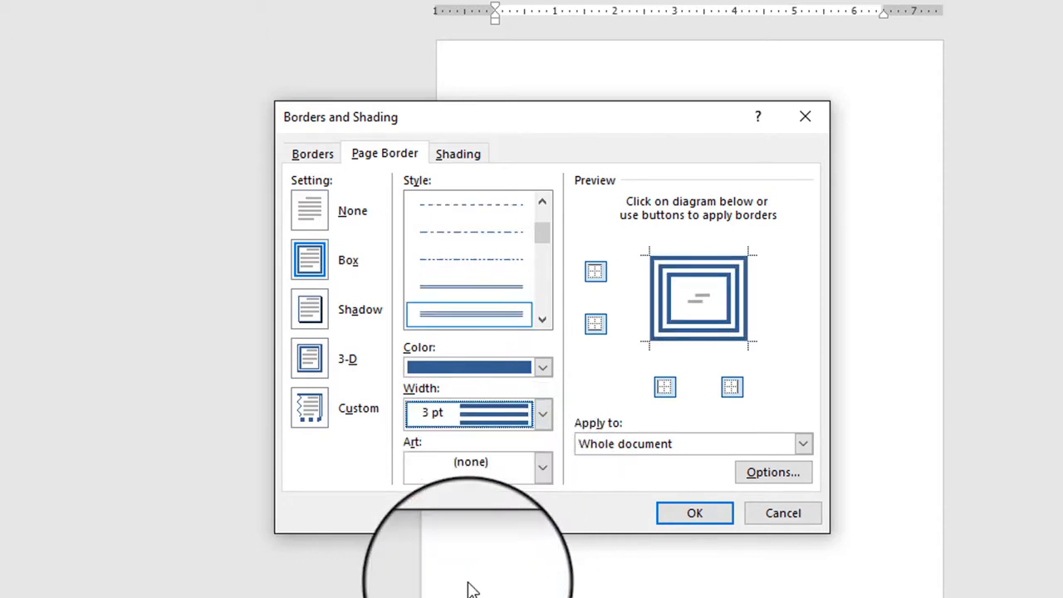
left_click(544, 415)
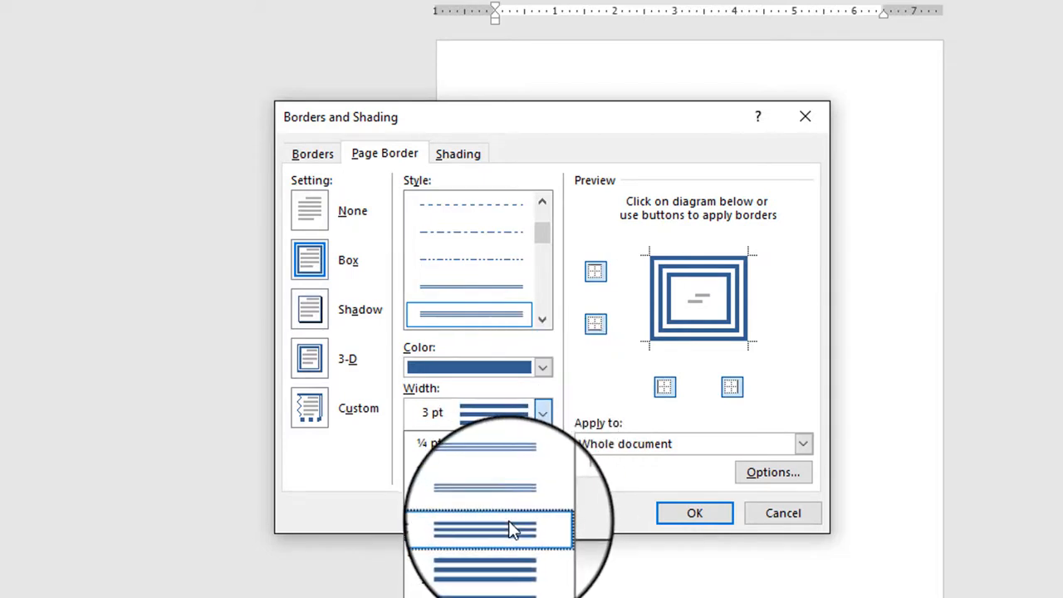
left_click(495, 497)
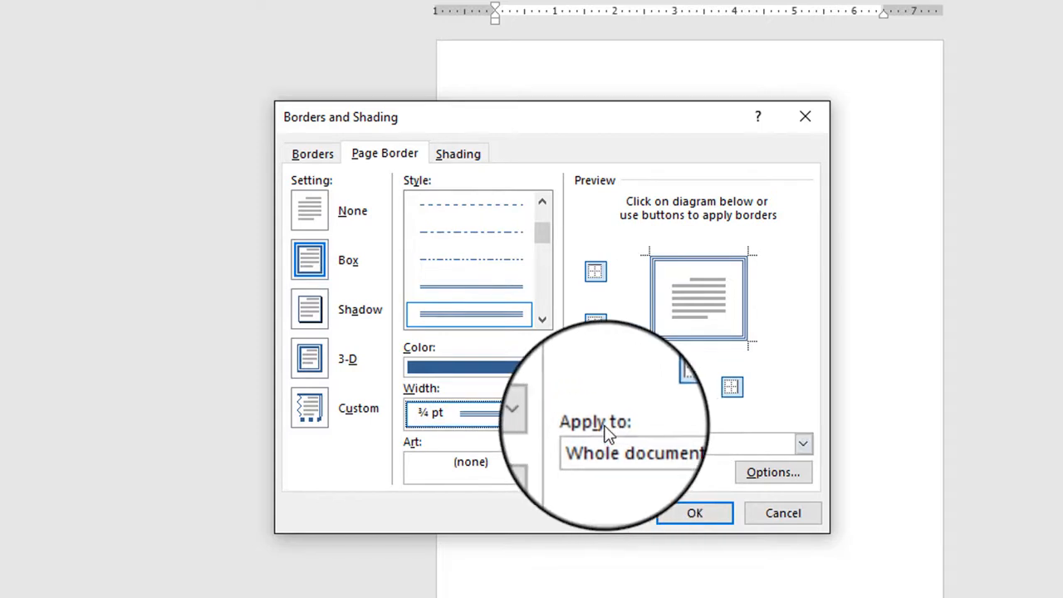
Limit the page border to the first page of this section and apply it
left_click(803, 445)
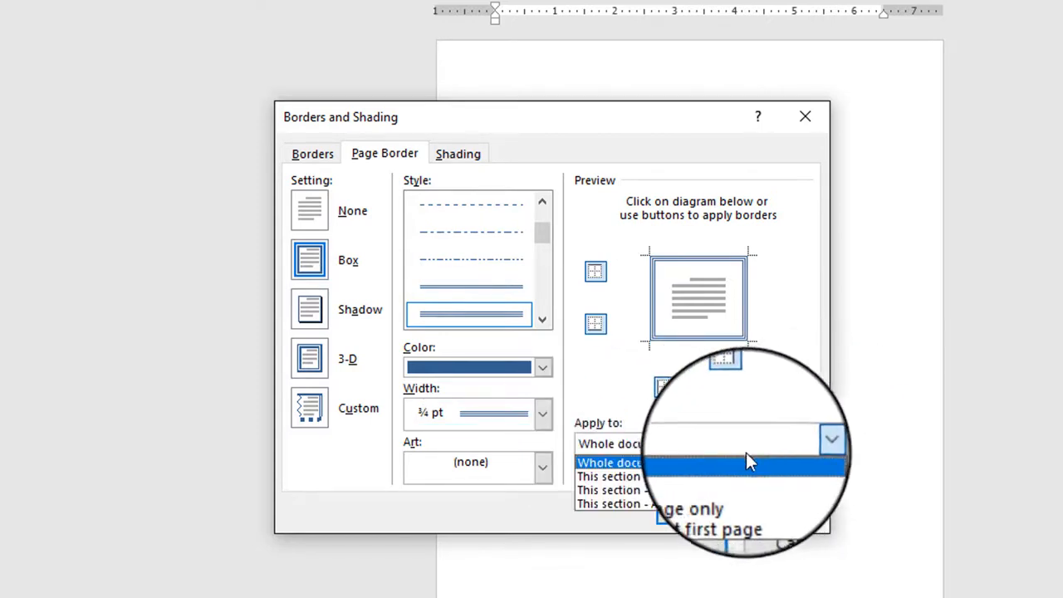
left_click(666, 489)
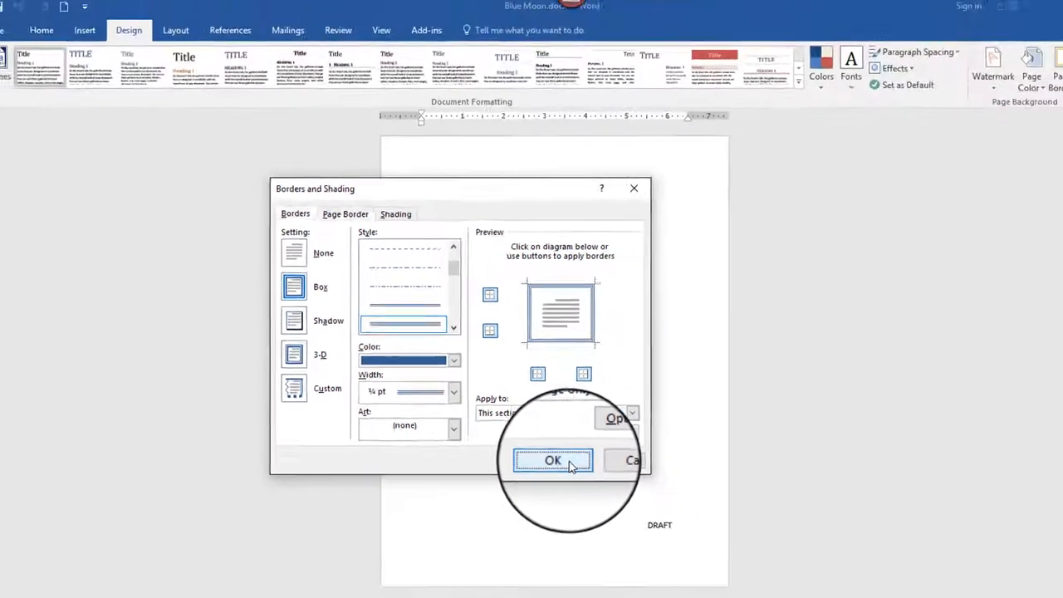
left_click(570, 465)
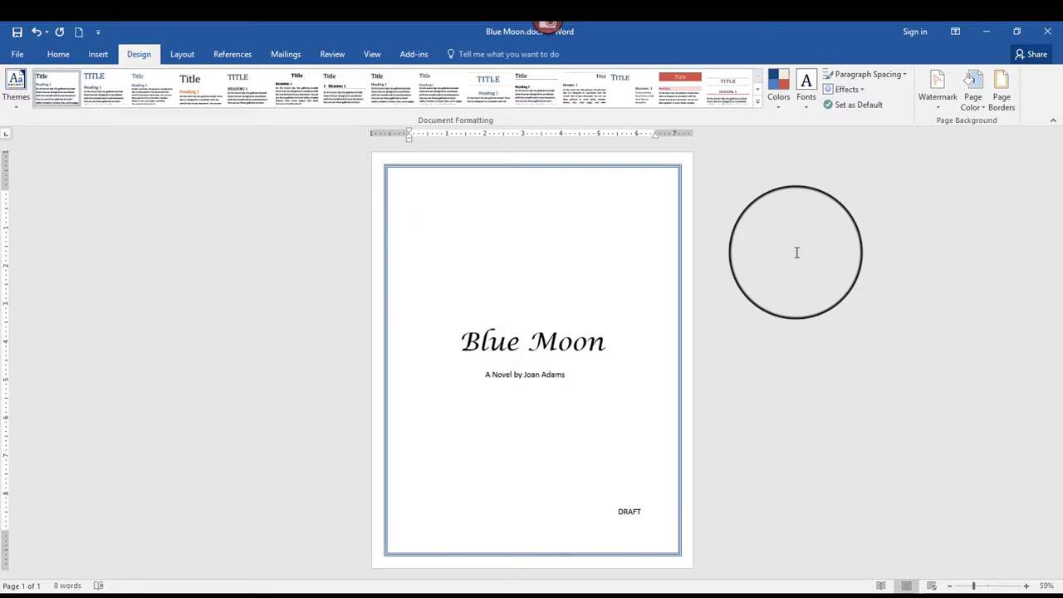
Review the page border settings without changing them, and undo the blue triple-line border
left_click(1002, 97)
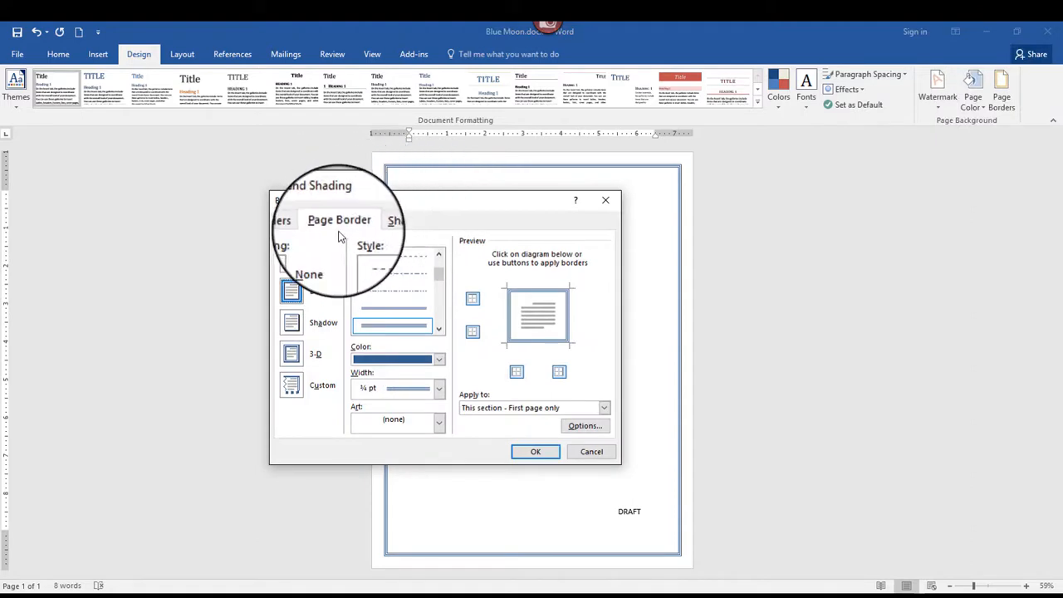
left_click(586, 454)
key("ctrl+z")
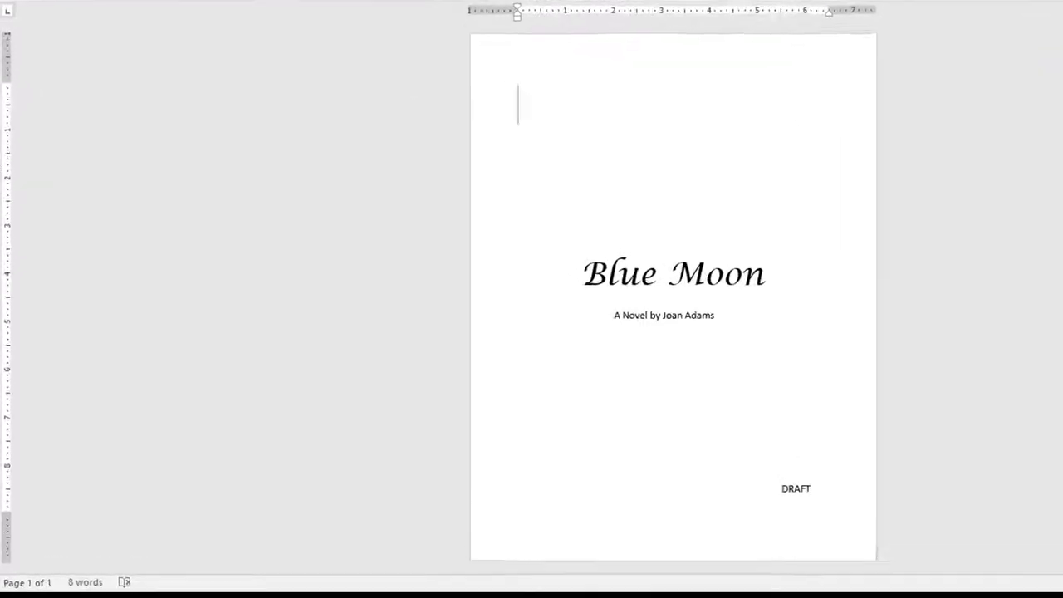
Apply an art page border with the pale yellow band and black wave-like pattern to the whole document
left_click(913, 2)
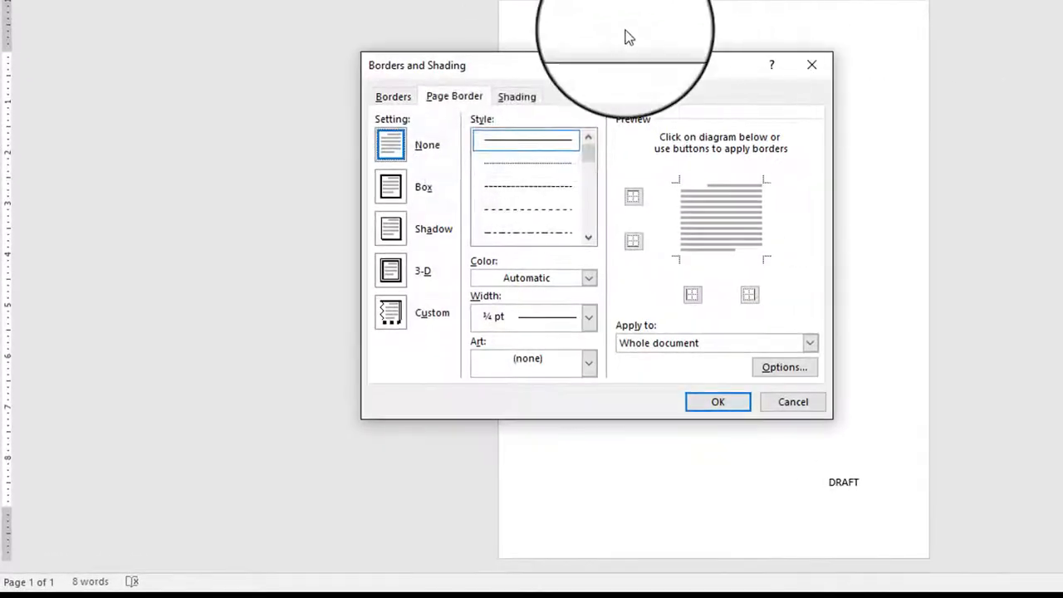
left_click(588, 365)
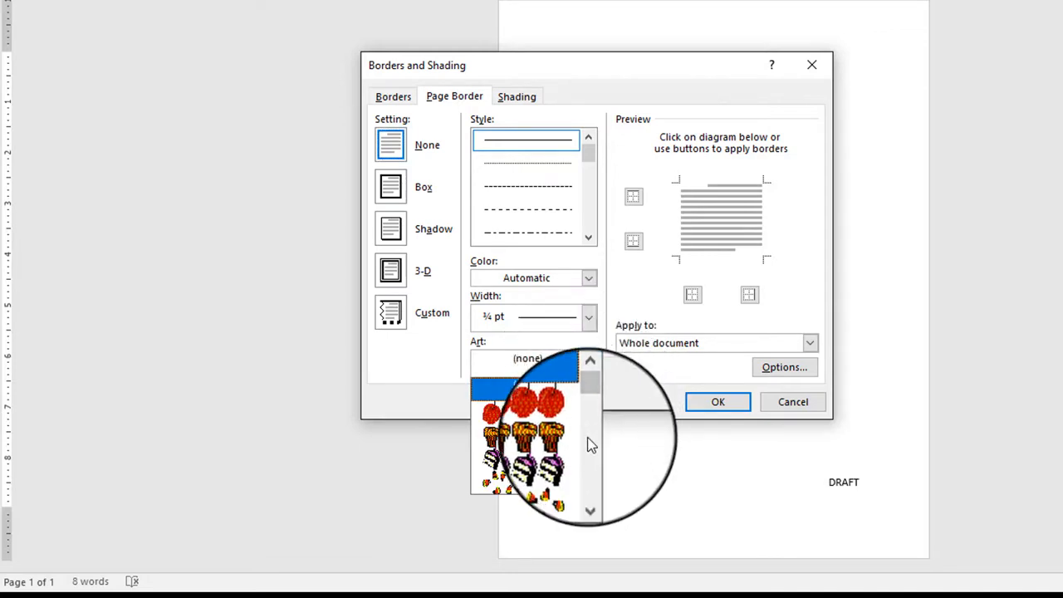
left_click(589, 487)
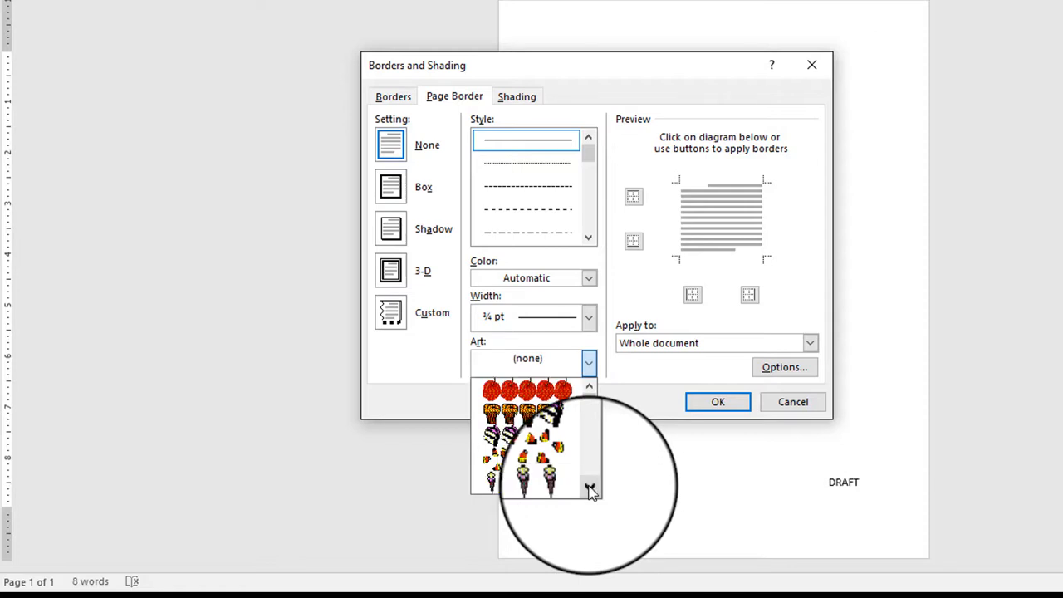
left_click(588, 487)
left_click(589, 488)
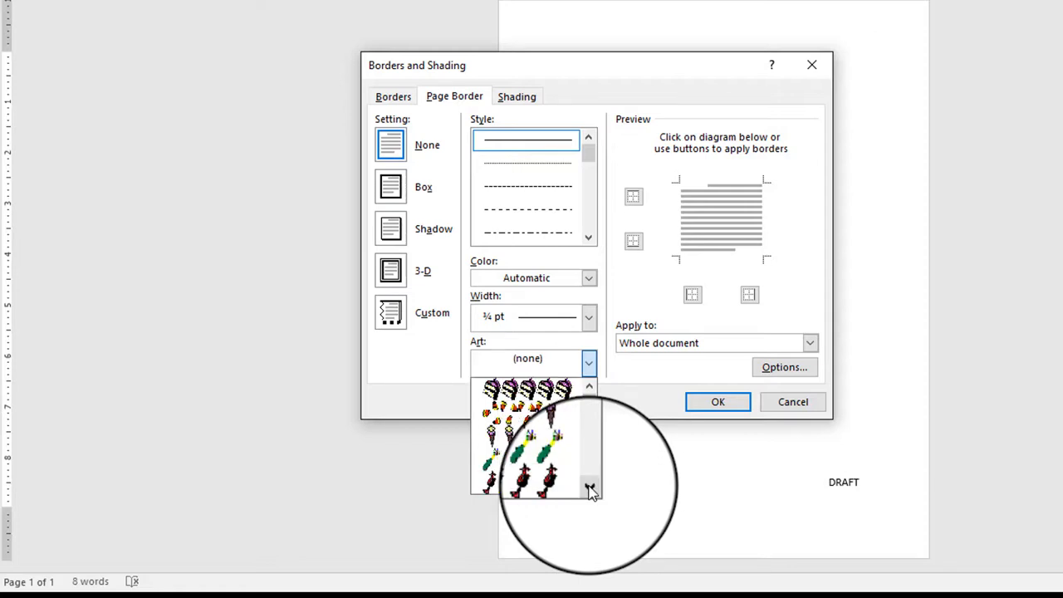
left_click(589, 488)
left_click(589, 487)
left_click(588, 488)
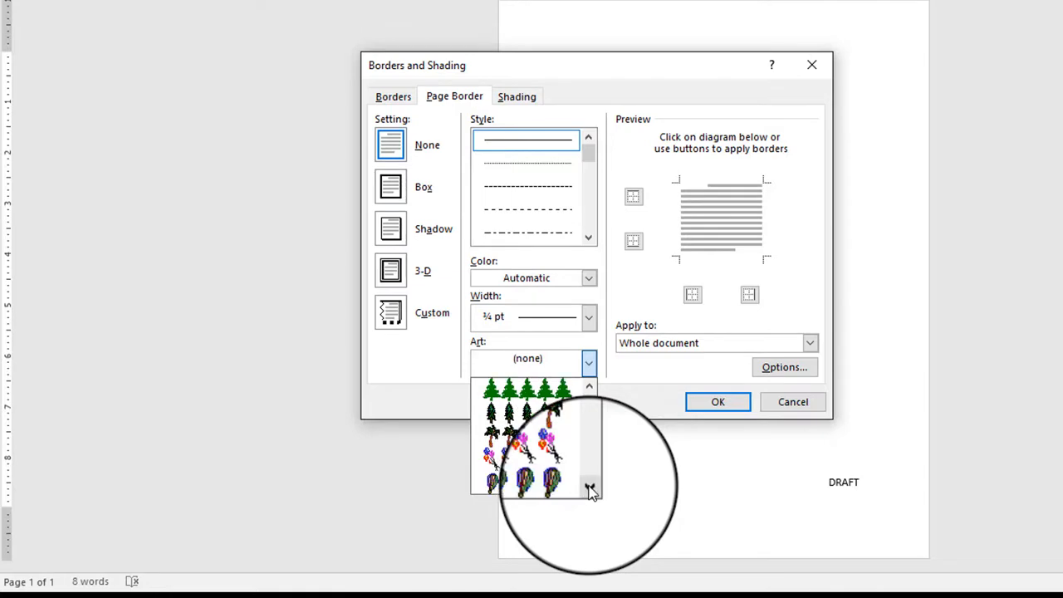
left_click(589, 487)
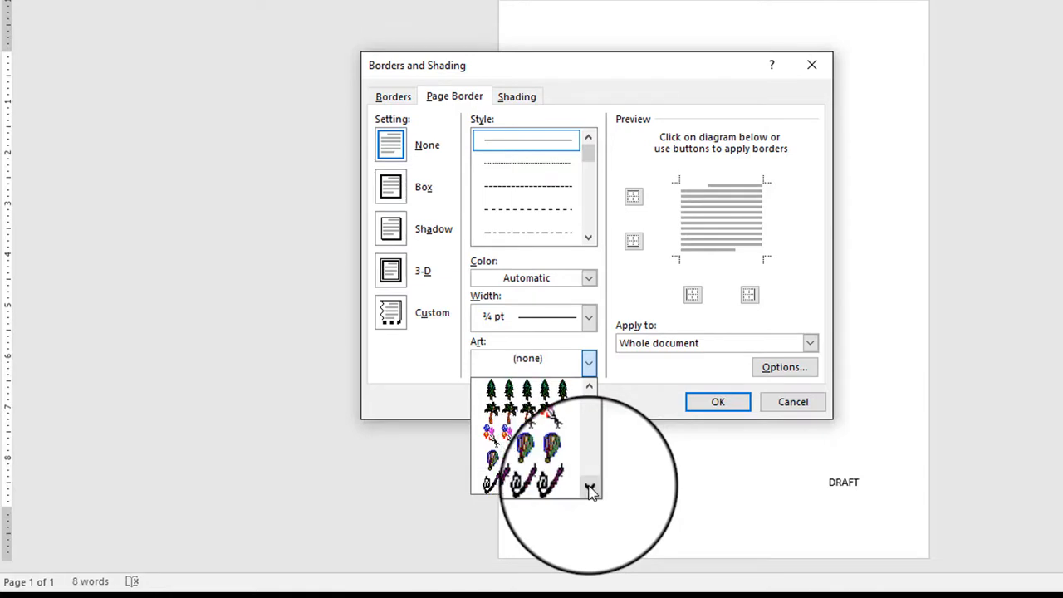
left_click(588, 487)
left_click(589, 487)
left_click(588, 487)
left_click(589, 488)
left_click(589, 487)
left_click(588, 487)
left_click(589, 487)
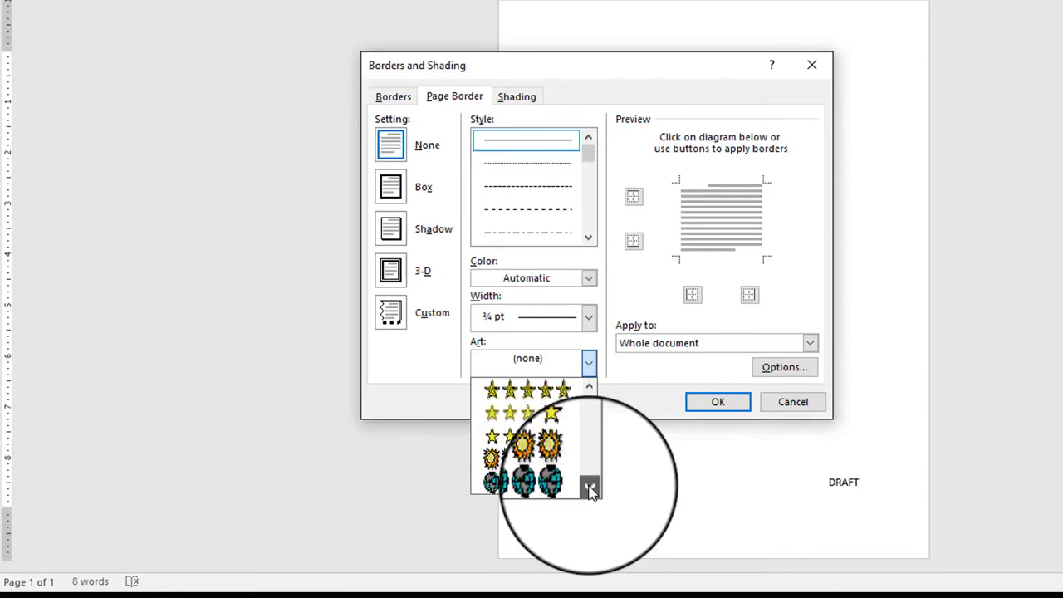
left_click(588, 488)
left_click(589, 488)
left_click(588, 487)
left_click(589, 488)
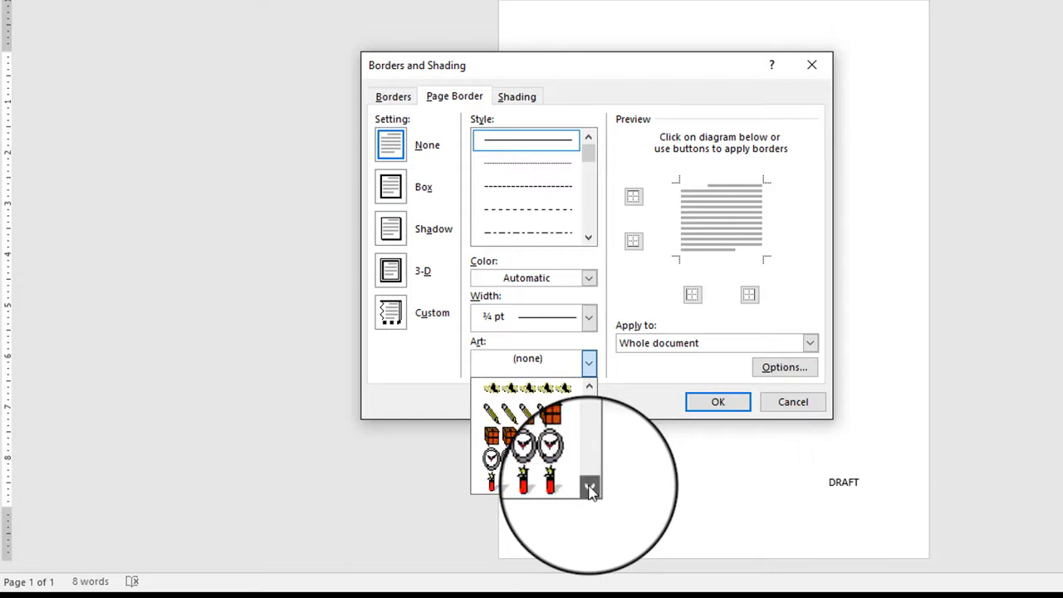
left_click(589, 488)
left_click(589, 487)
left_click(588, 487)
left_click(588, 487)
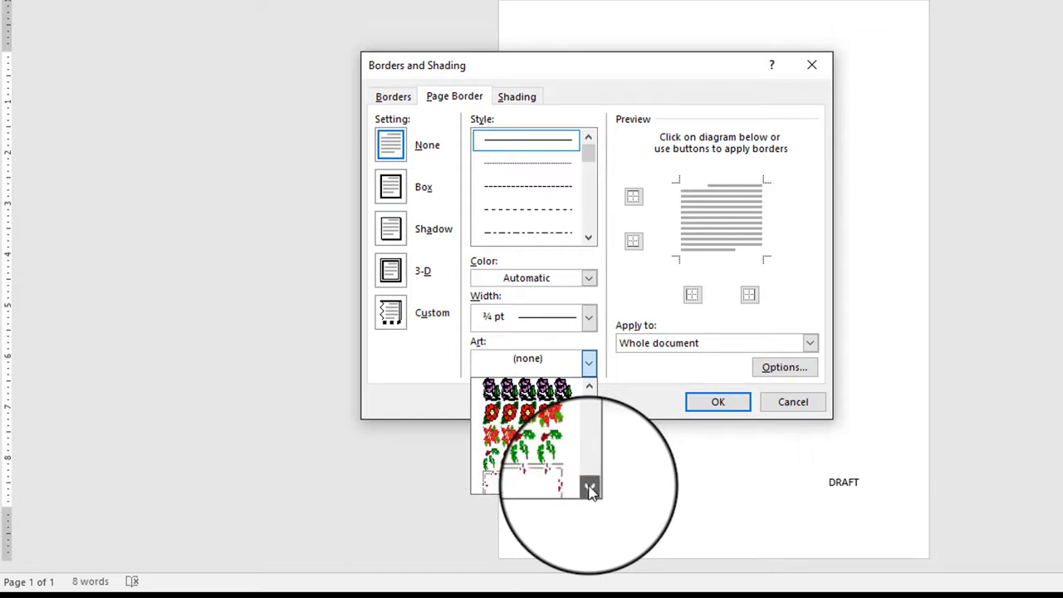
left_click(589, 487)
left_click(589, 487)
left_click(588, 487)
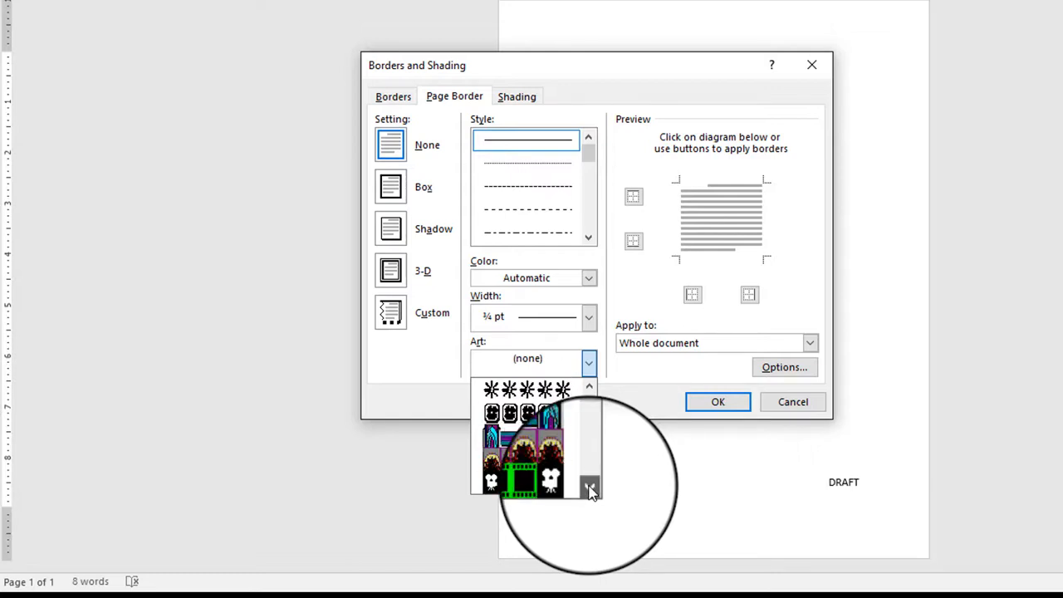
left_click(589, 488)
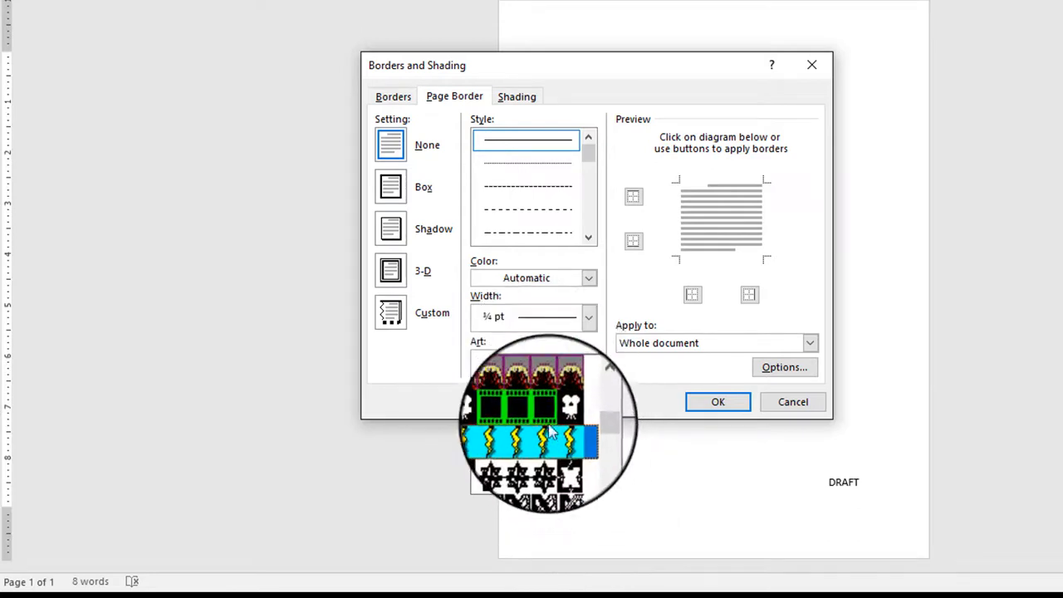
left_click(589, 487)
left_click(588, 488)
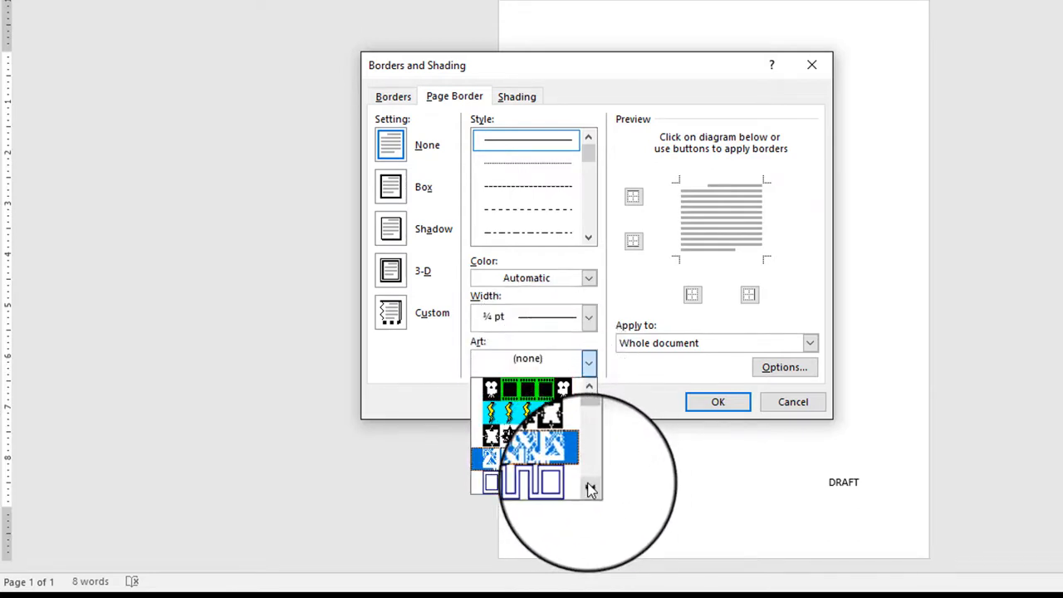
left_click(589, 488)
left_click(588, 487)
left_click(588, 487)
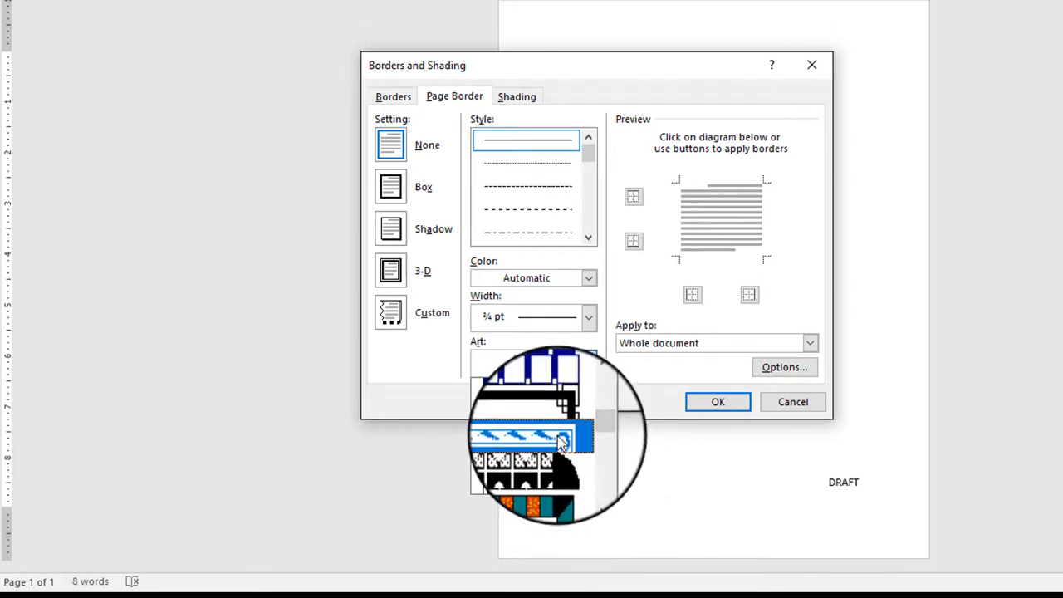
left_click(560, 441)
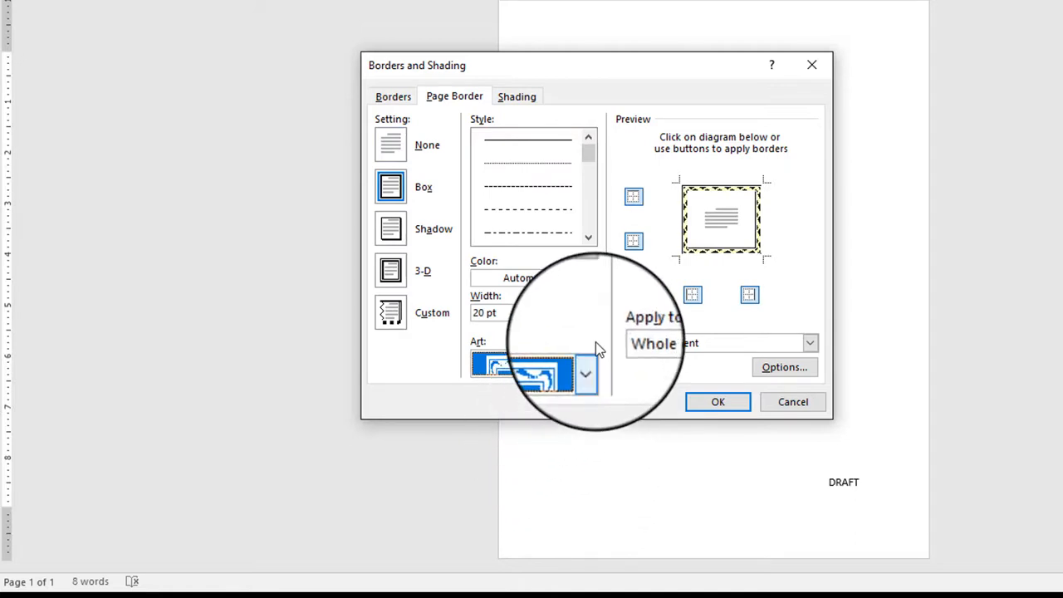
left_click(719, 404)
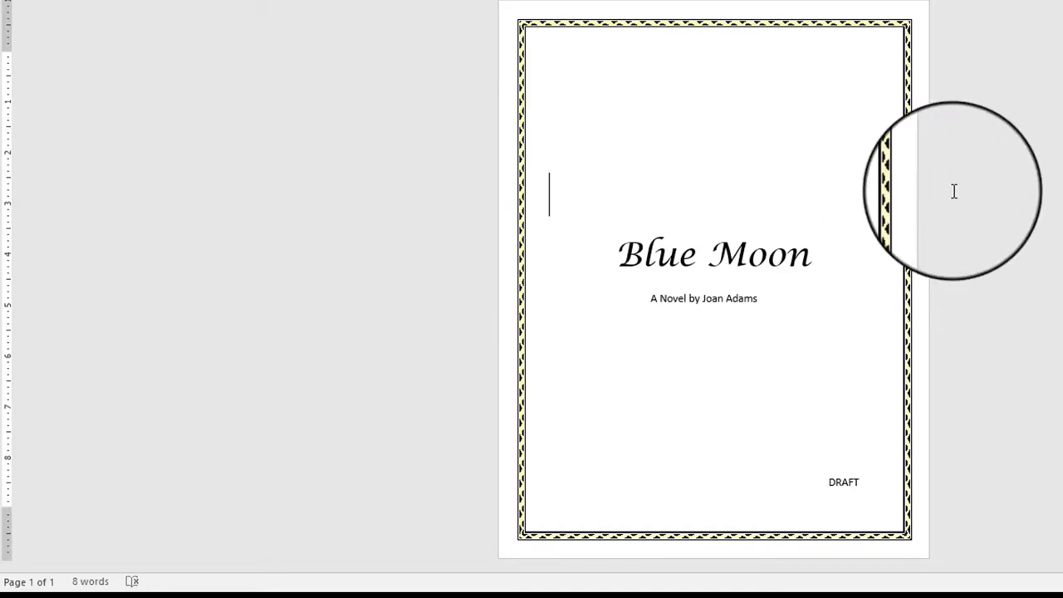
Undo the pale yellow art border and choose the black art design with nested lines and a row of triangles
key("ctrl+z")
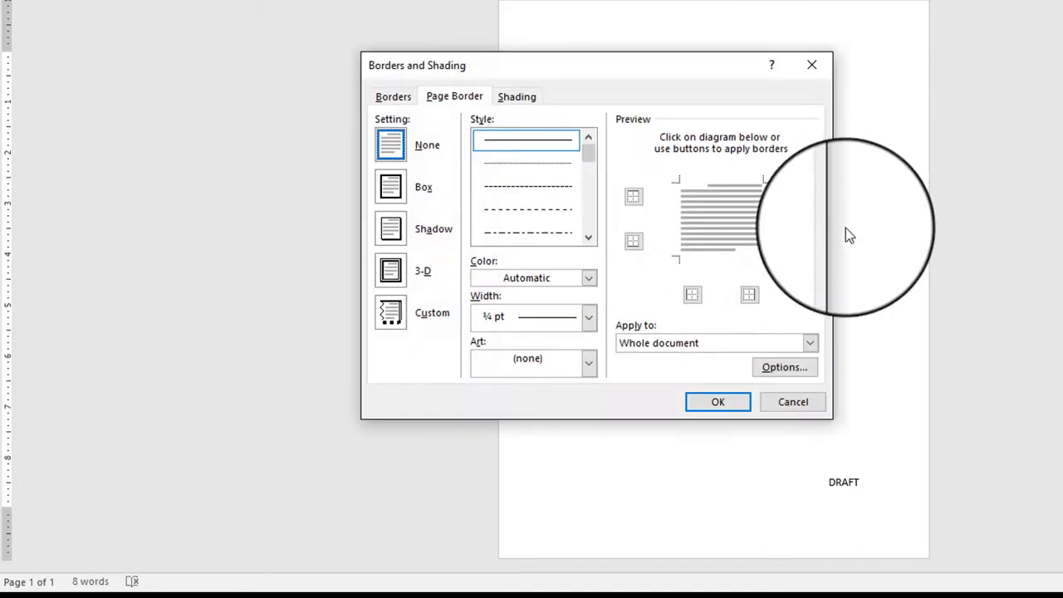
left_click(589, 362)
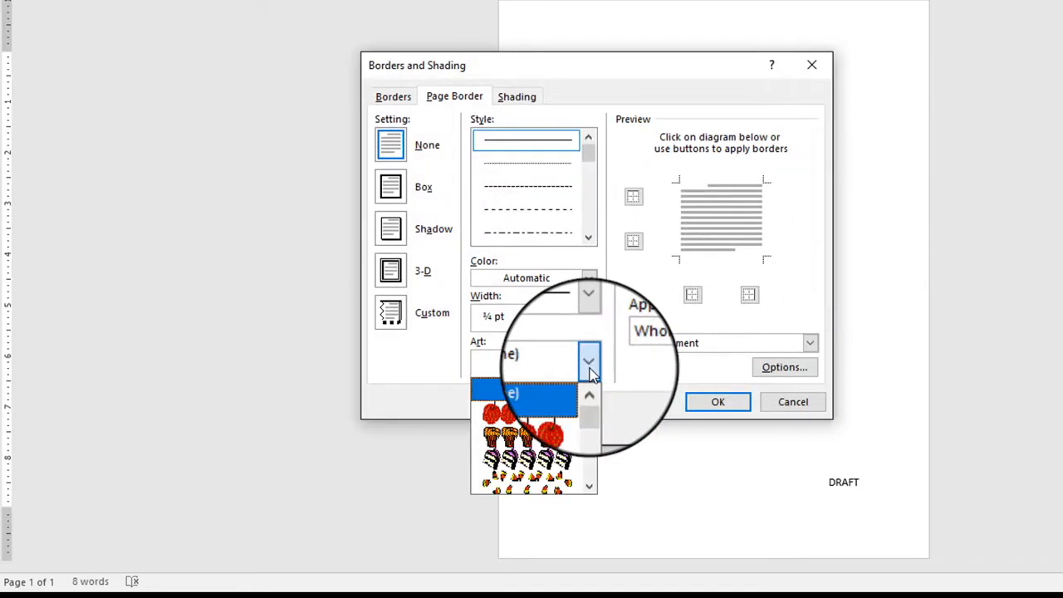
left_click_drag(593, 407, 593, 436)
left_click_drag(591, 442, 598, 454)
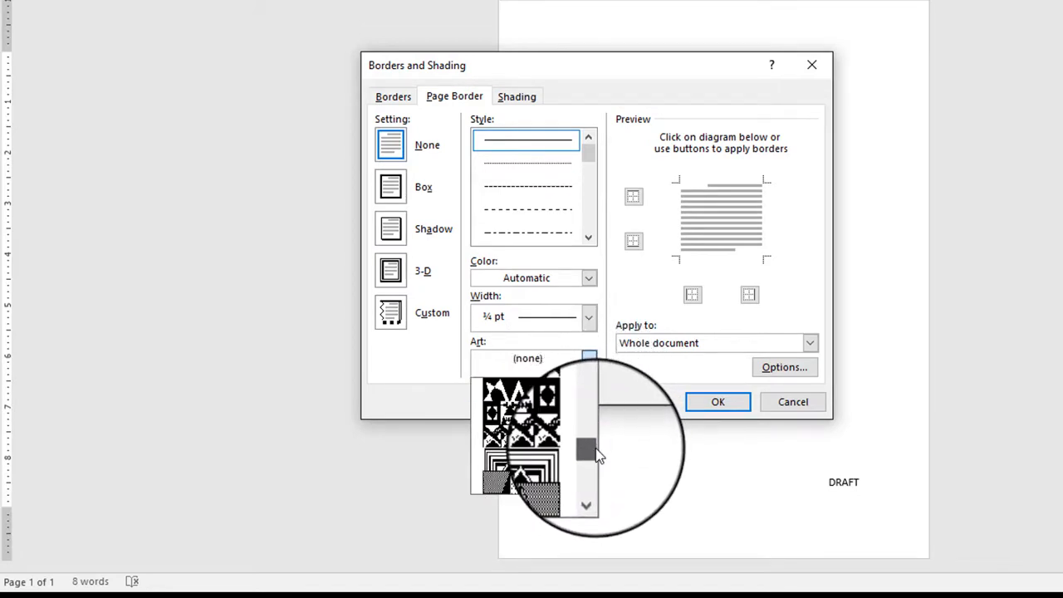
left_click(532, 467)
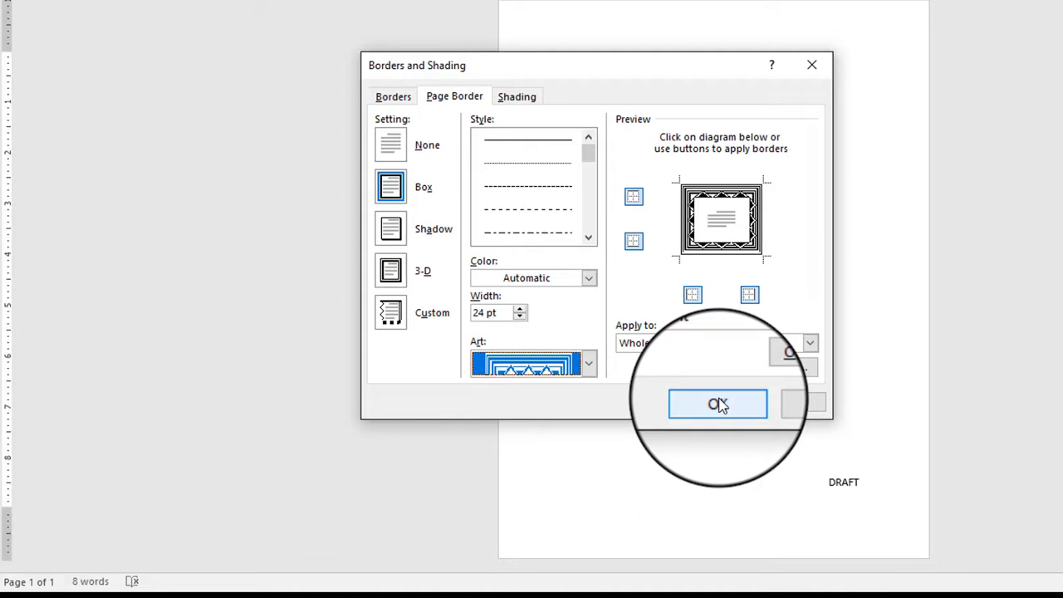
Color the art page border dark red and apply it to the whole document
left_click(589, 280)
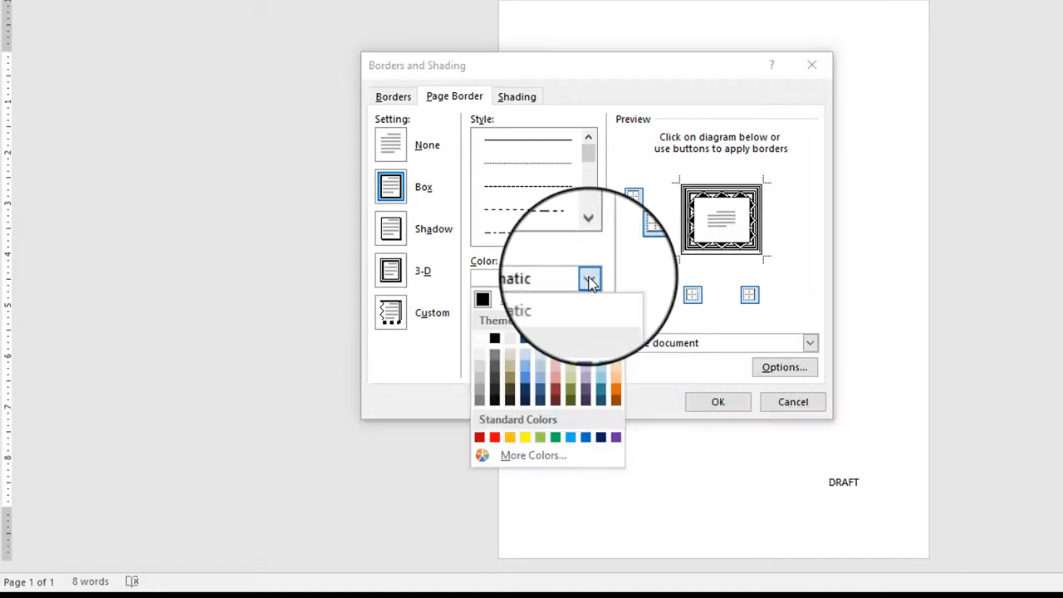
left_click(557, 388)
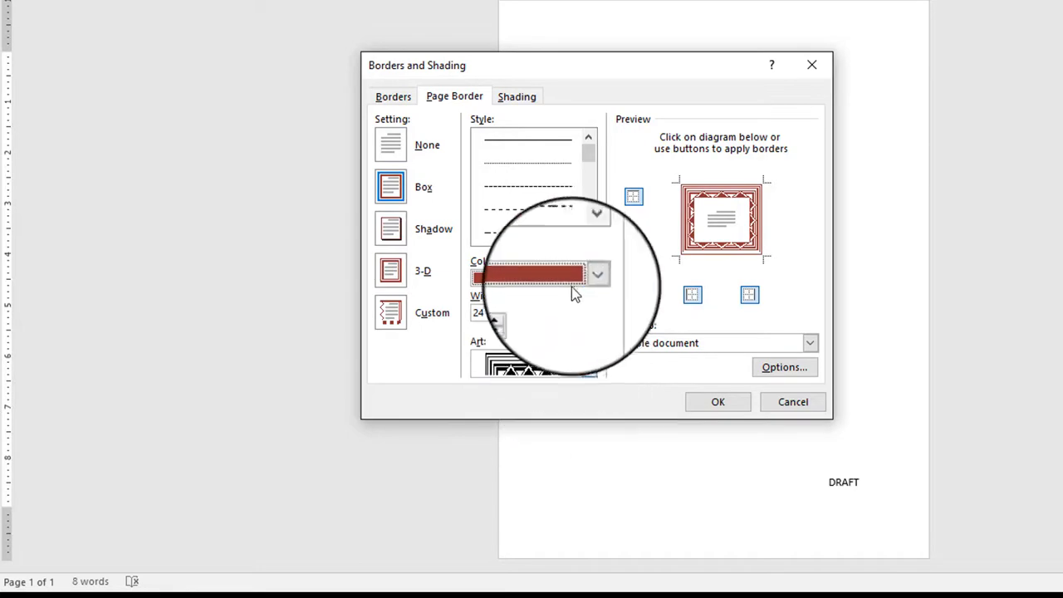
left_click(717, 402)
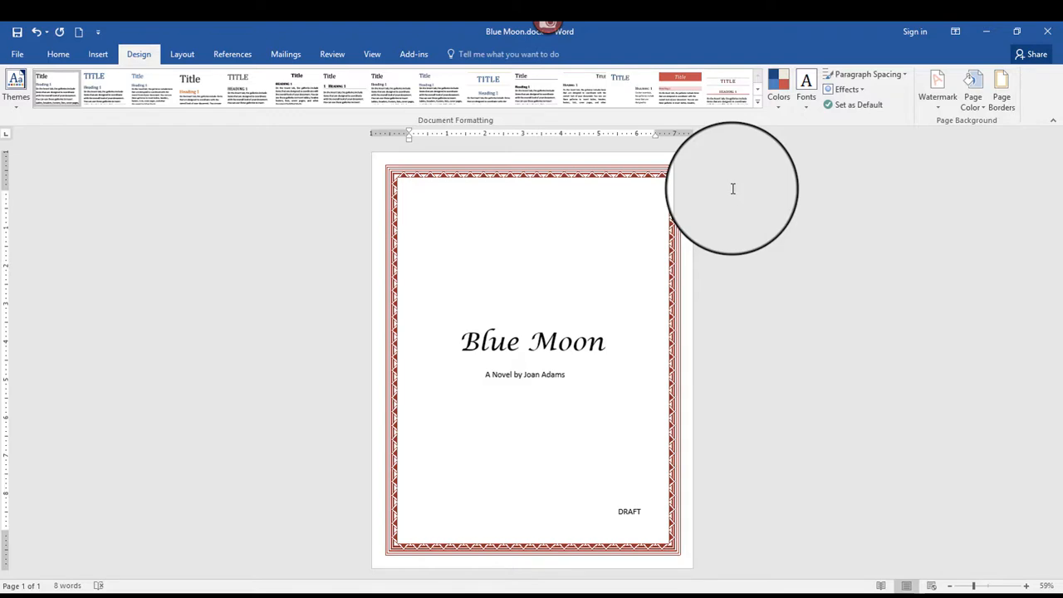
Search the online templates for new documents with the term "borders"
left_click(22, 60)
left_click(54, 120)
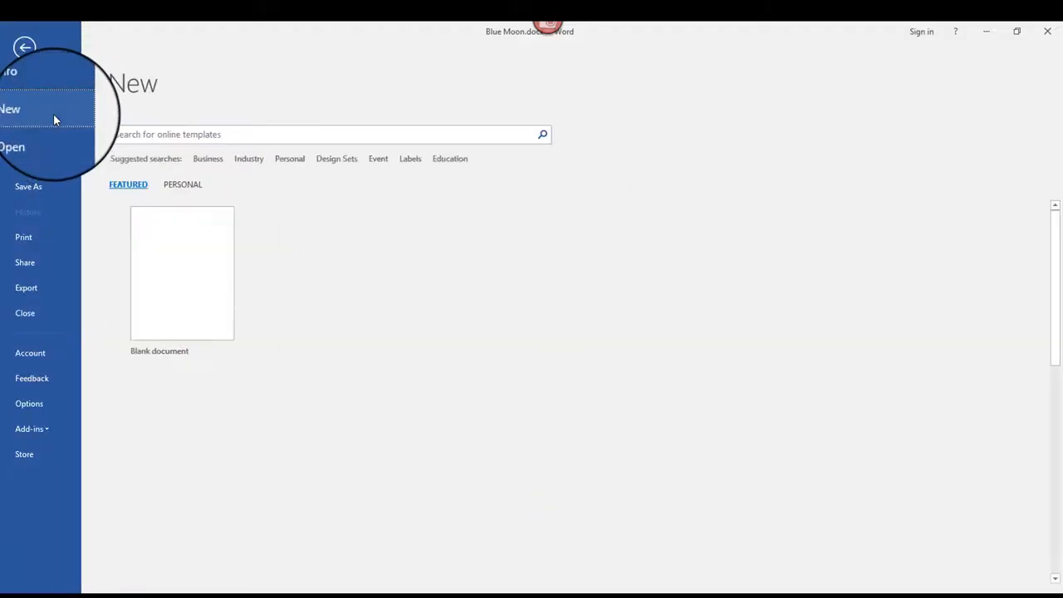
left_click(279, 132)
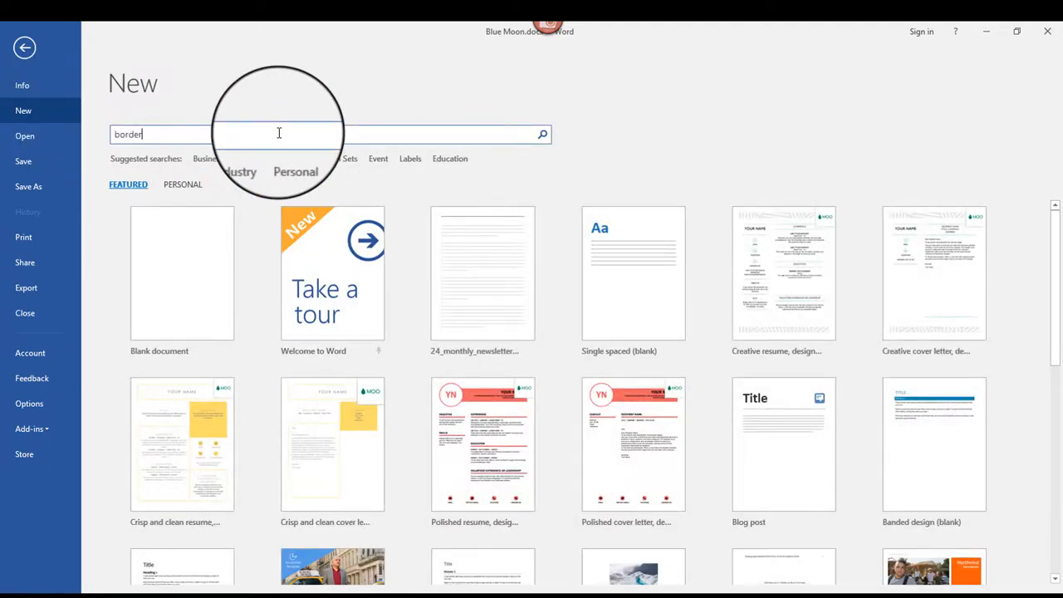
type("borders")
key("Return")
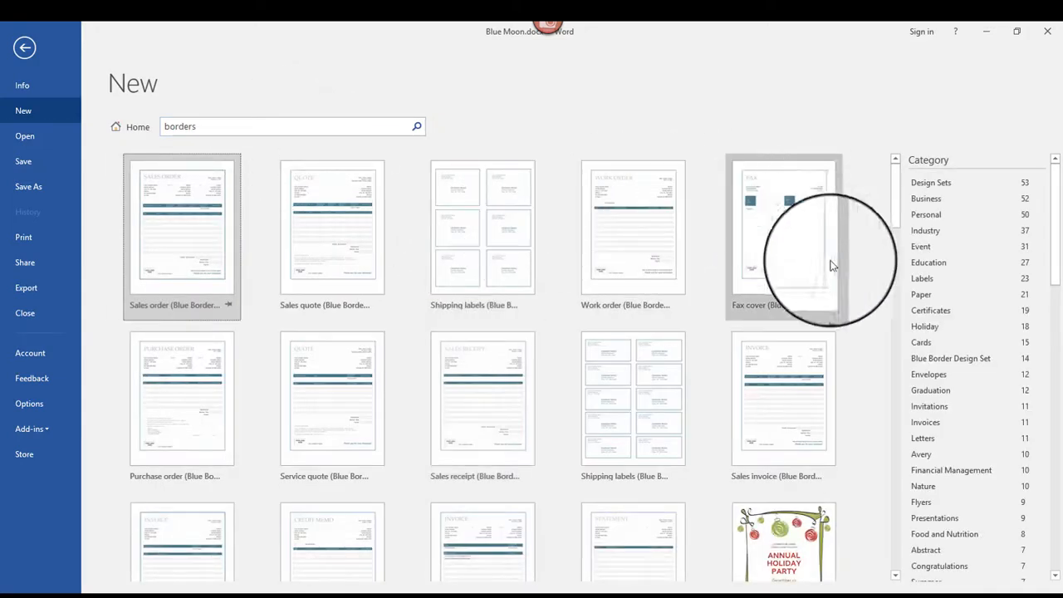
Browse the border templates, preview the Stationery (Floral design) template, and close the preview without creating a document
scroll(1057, 189, "down", 2)
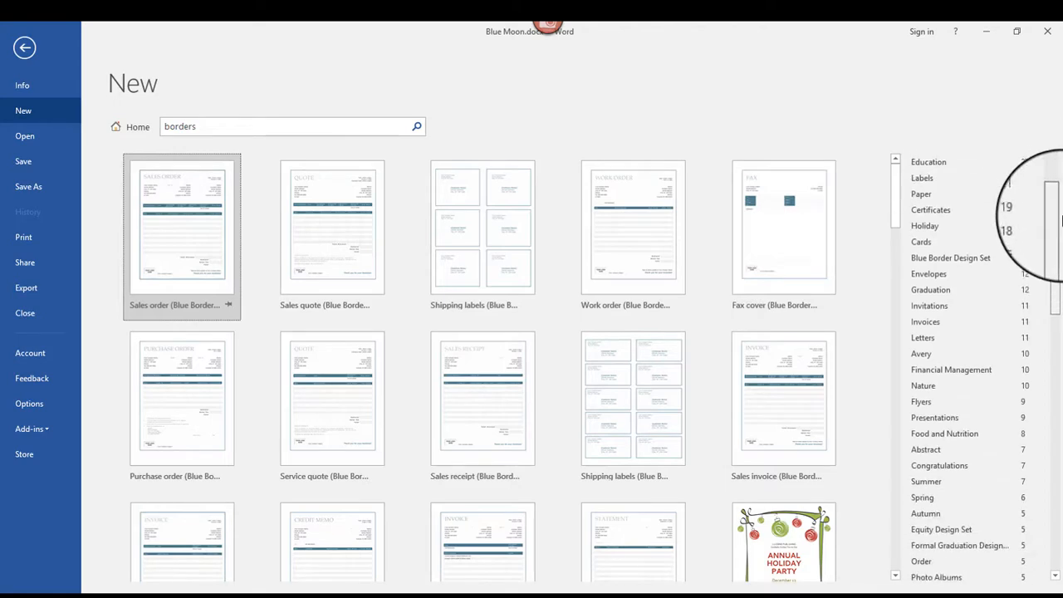
left_click_drag(896, 182, 903, 272)
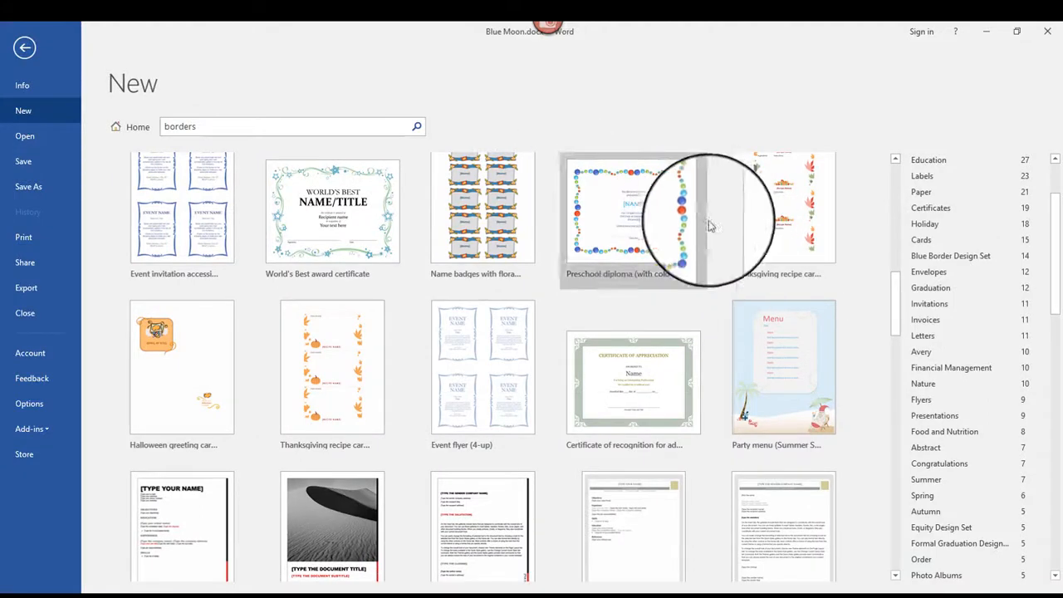
left_click_drag(898, 287, 898, 458)
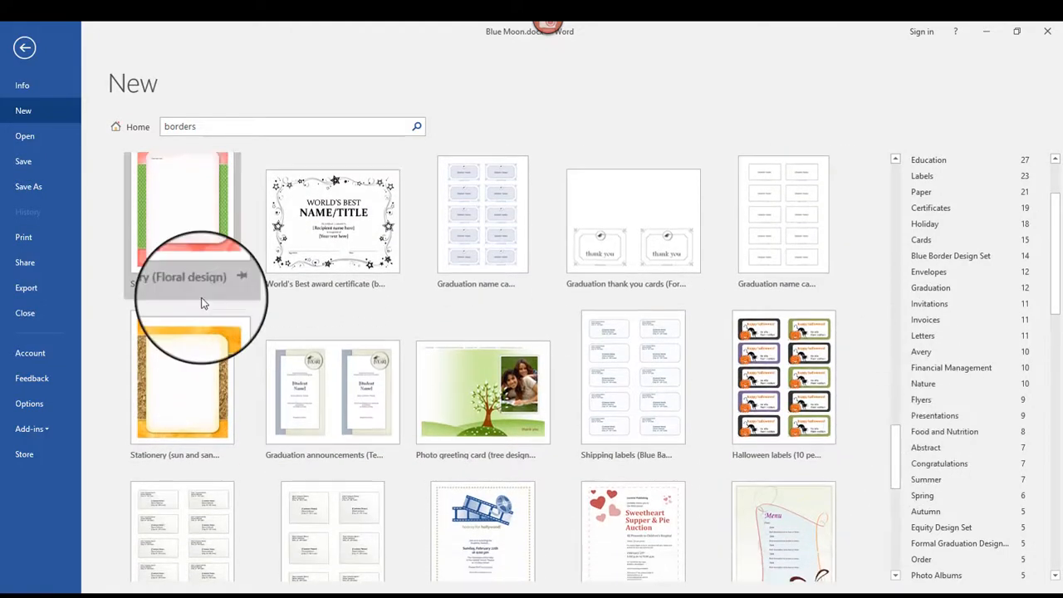
left_click(194, 198)
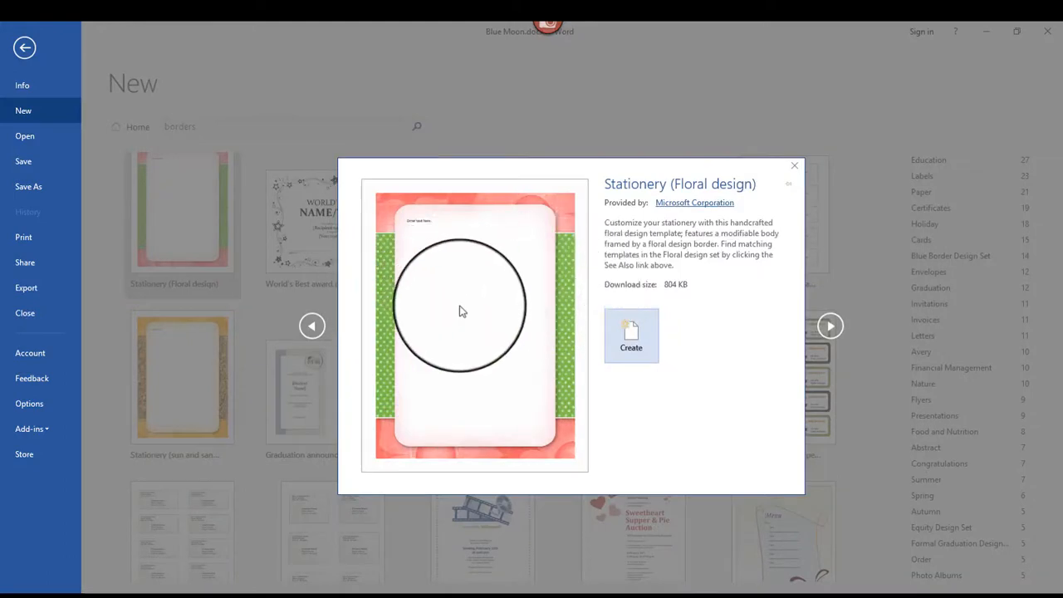
left_click(794, 169)
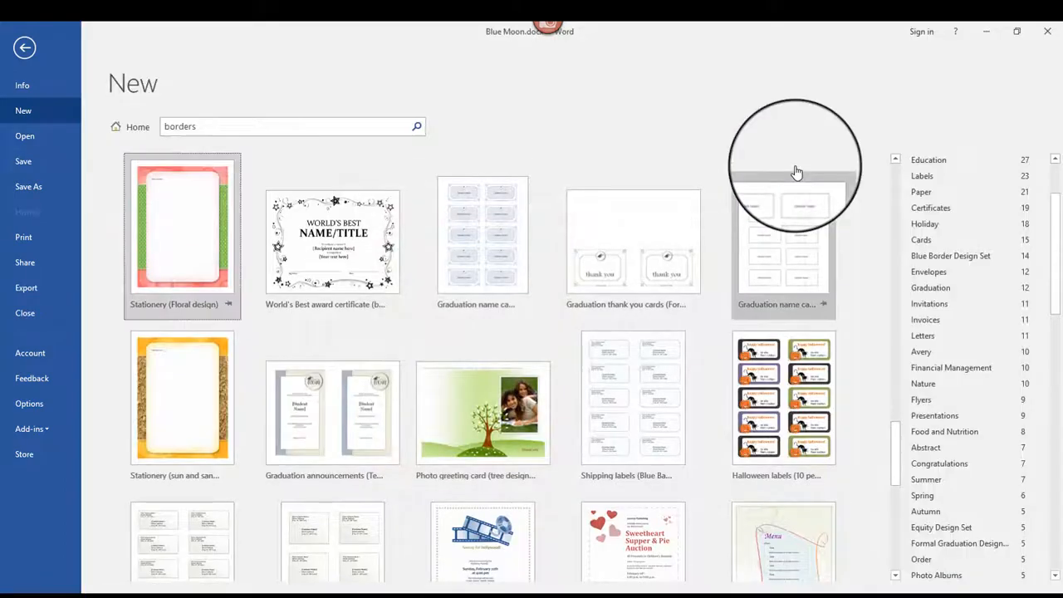